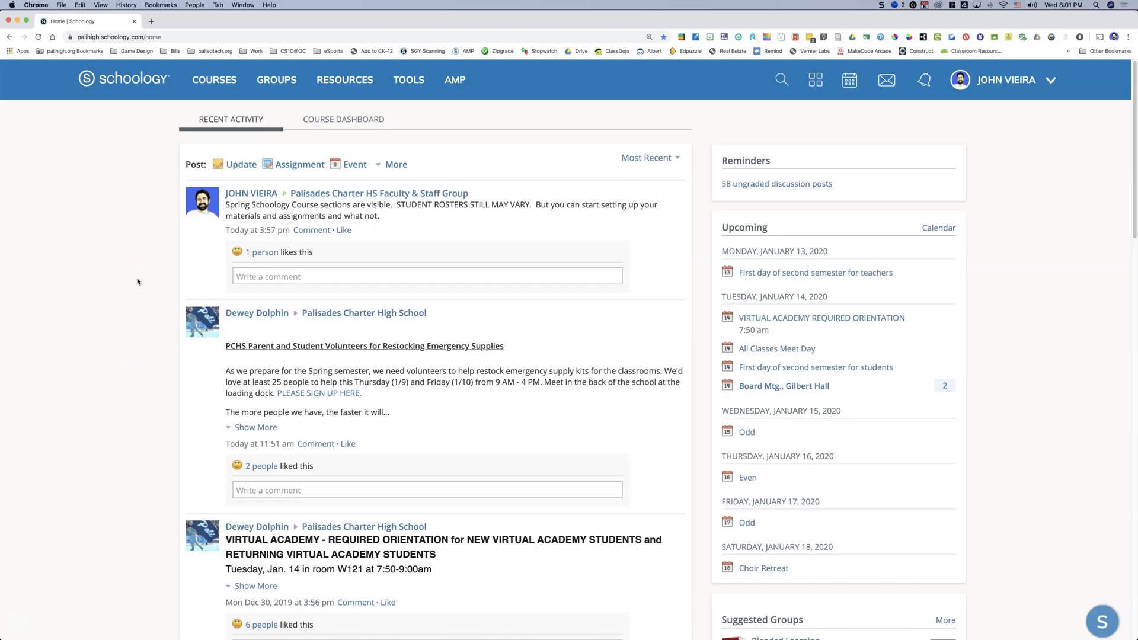
Go to My Courses and find Biology B's two sections, 360702 254 and 360702 256.
{"action": "left_click", "coordinate": [205, 84]}
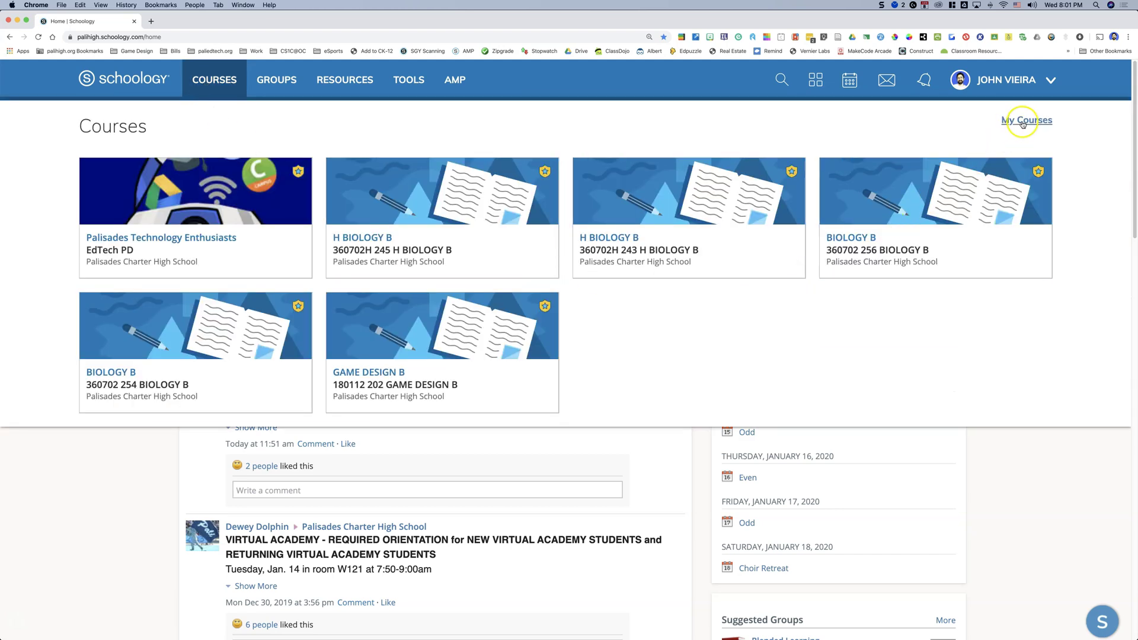
{"action": "left_click", "coordinate": [1022, 123]}
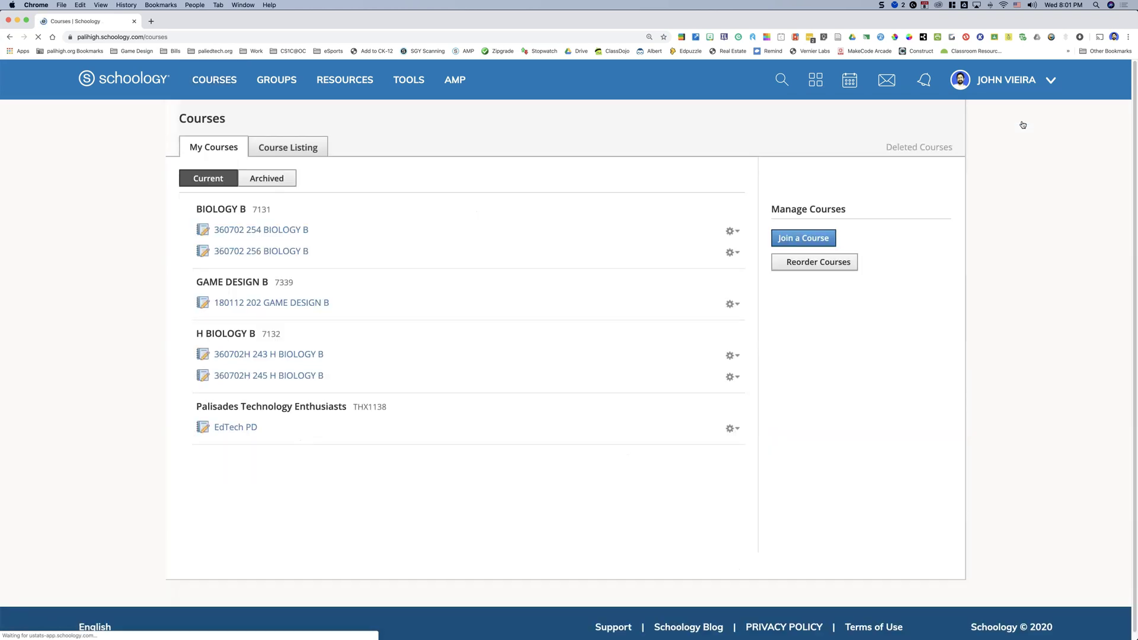
{"action": "triple_click", "coordinate": [220, 208]}
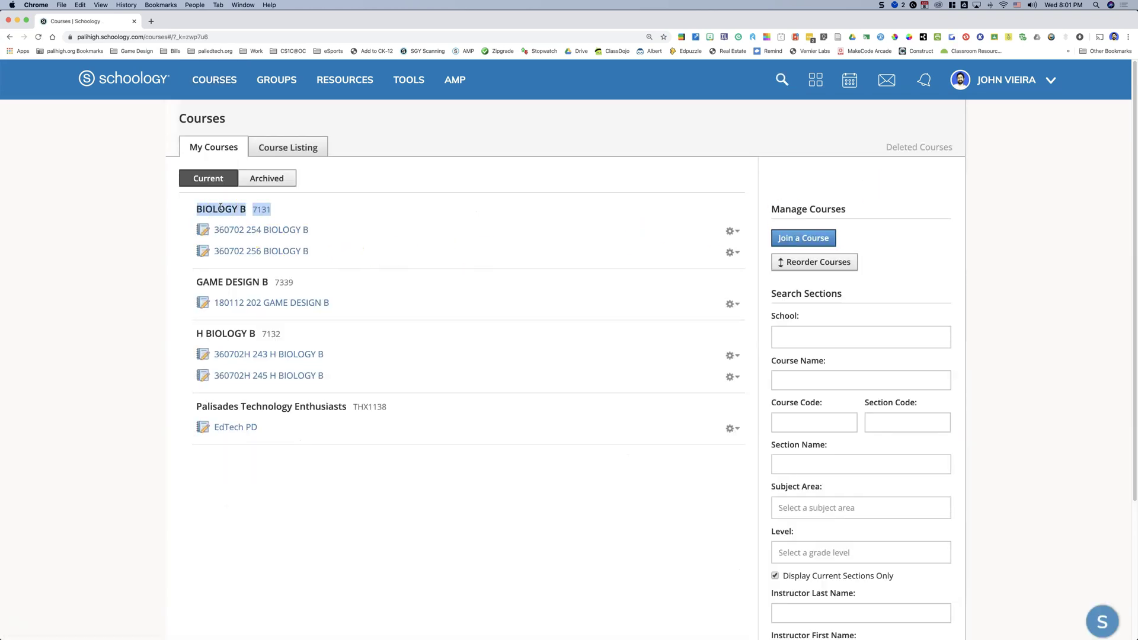
{"action": "left_click", "coordinate": [190, 212]}
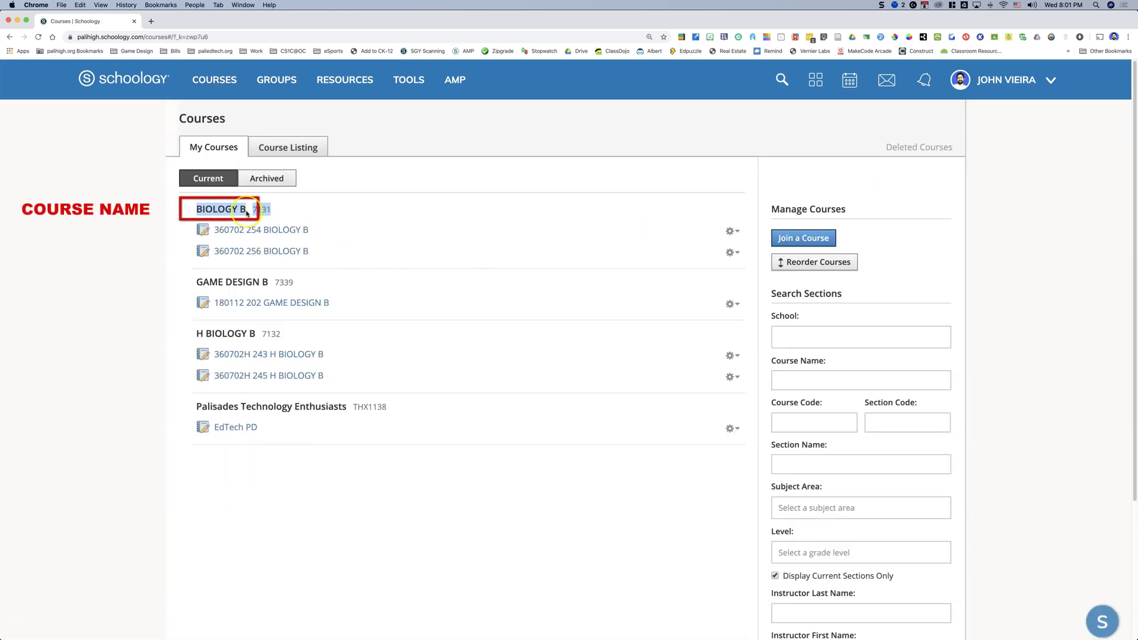
{"action": "left_click", "coordinate": [330, 229]}
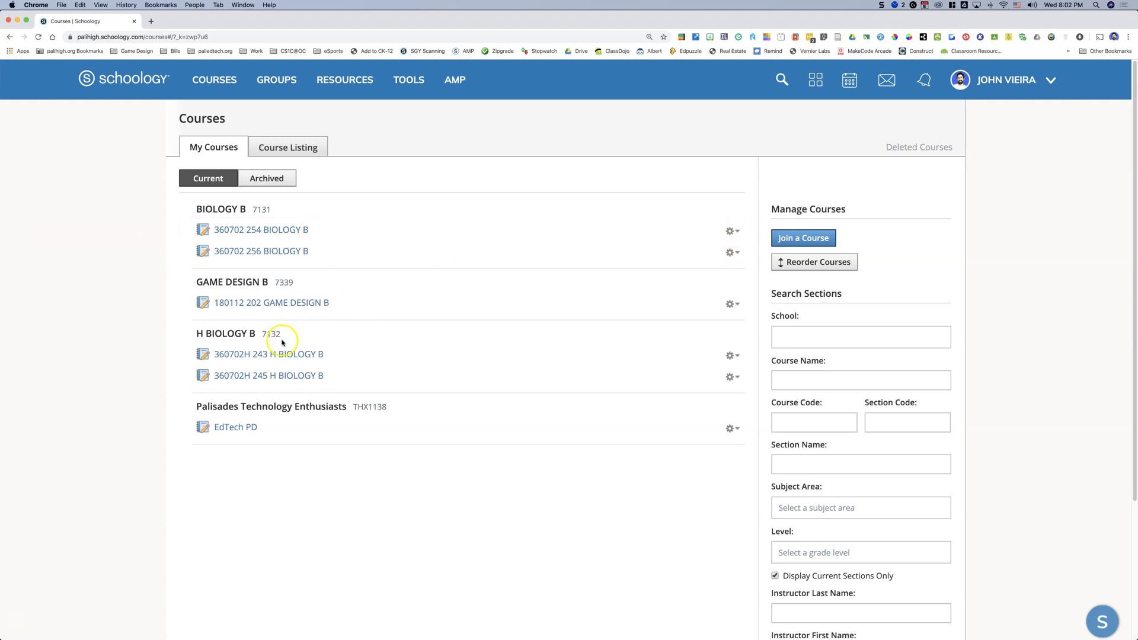
{"action": "left_click", "coordinate": [278, 358]}
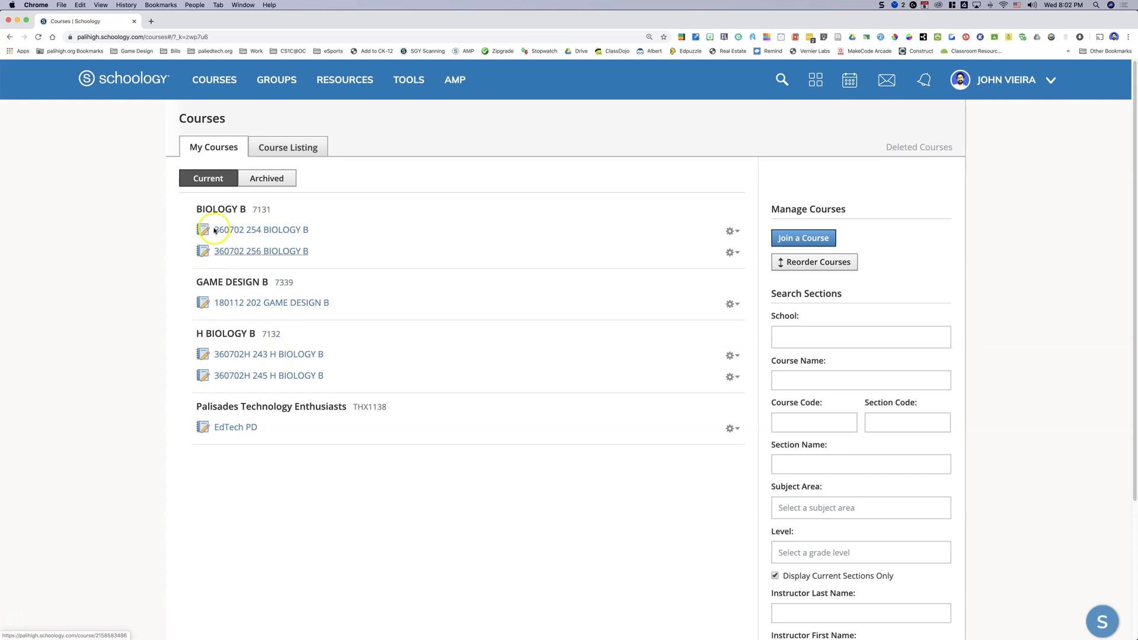
{"action": "left_click", "coordinate": [231, 240]}
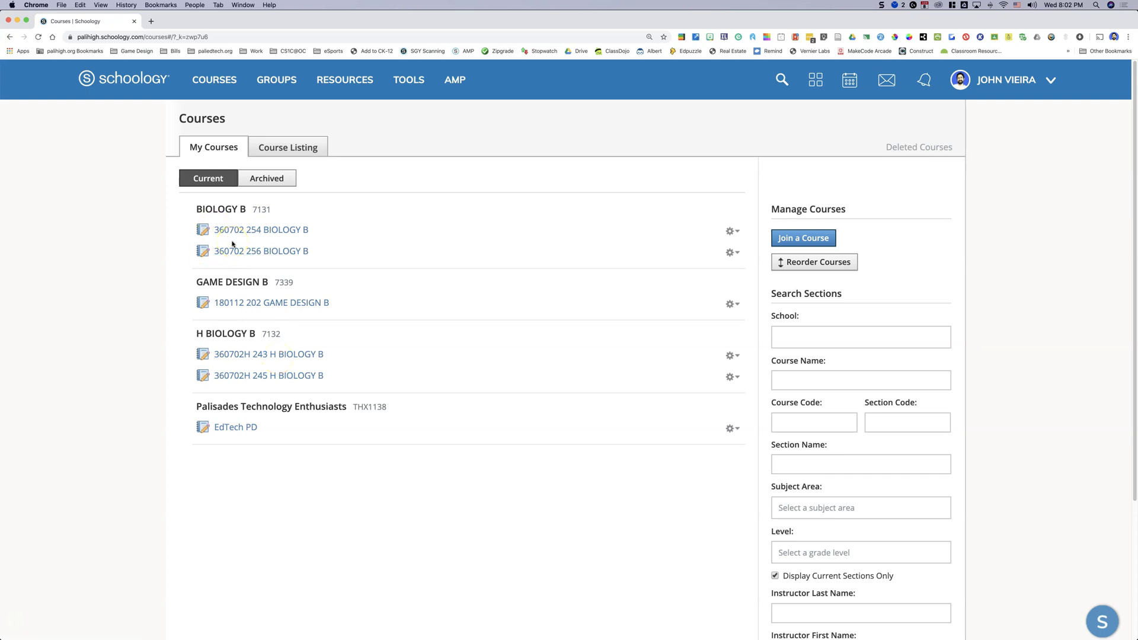
Choose section 360702 256 BIOLOGY B to link into section 254 and advance the wizard.
{"action": "left_click", "coordinate": [733, 232]}
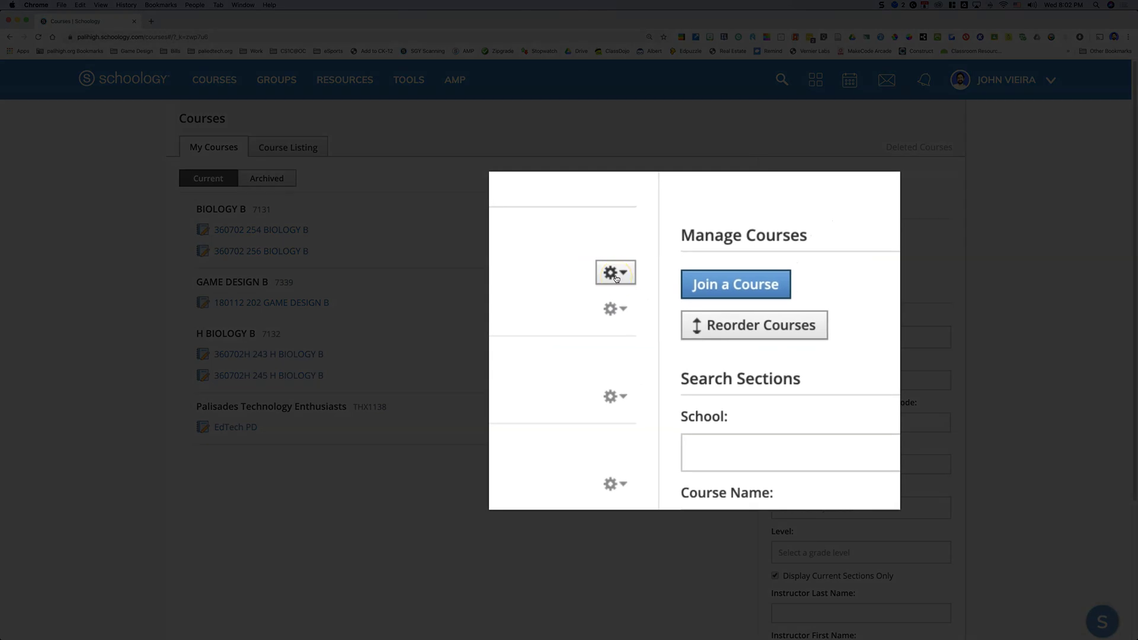
{"action": "left_click", "coordinate": [646, 397]}
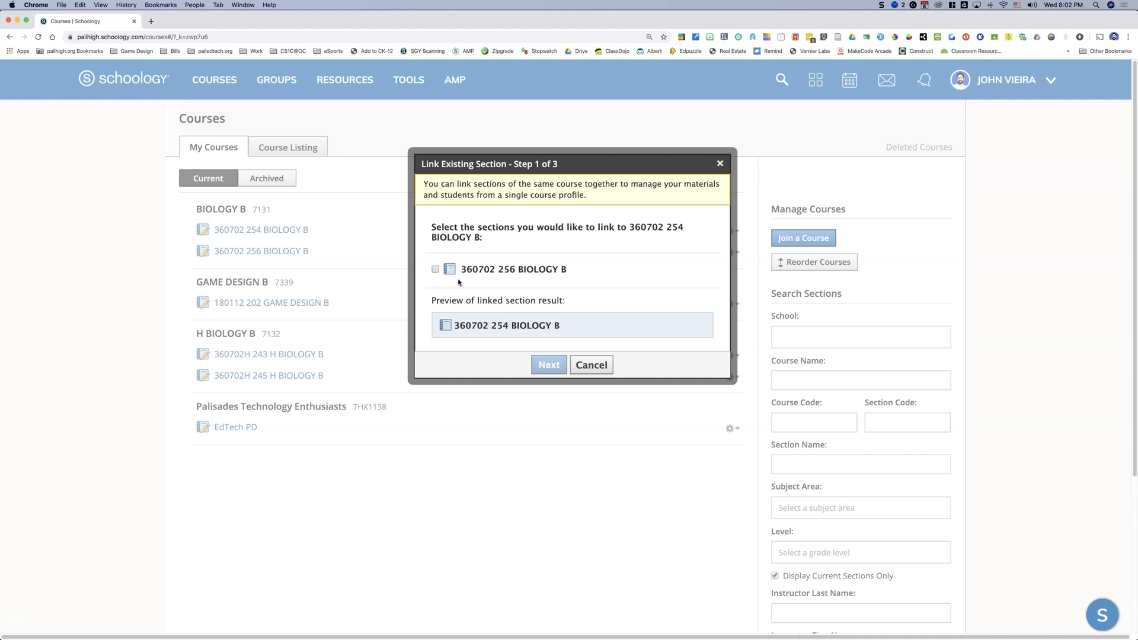
{"action": "left_click", "coordinate": [437, 270]}
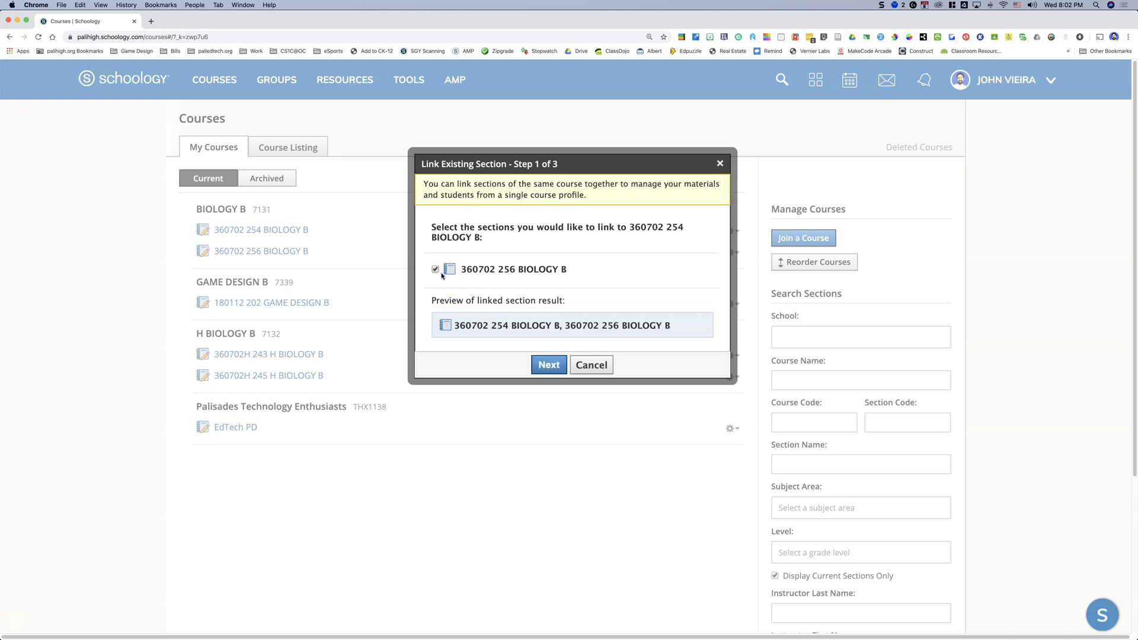
{"action": "left_click", "coordinate": [558, 365]}
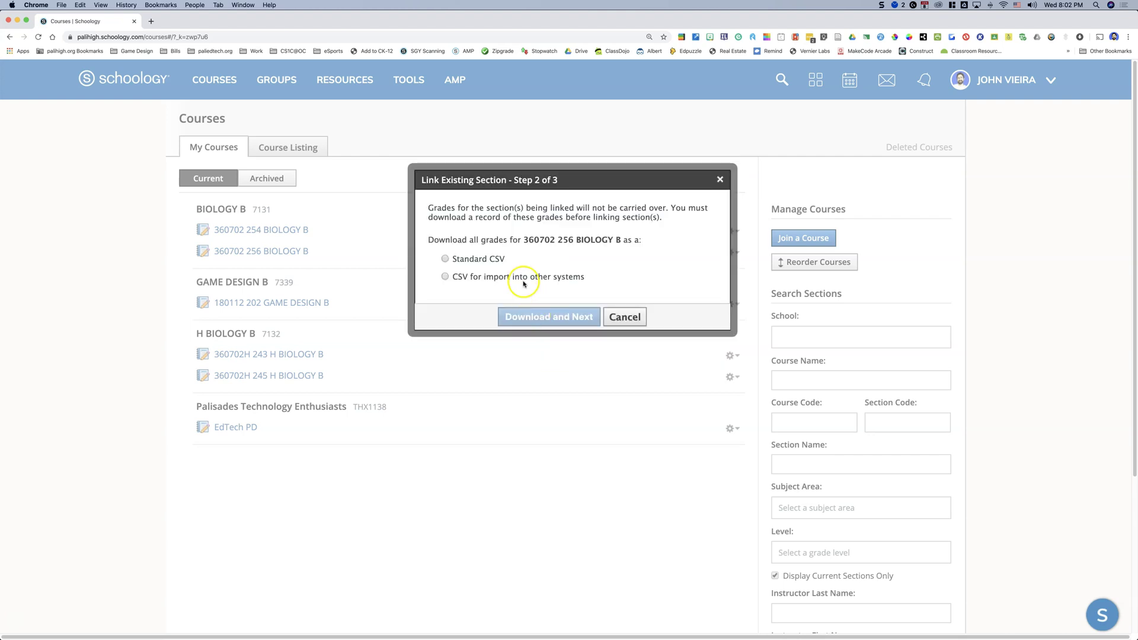
Download section 256's grades as Standard CSV and link the two Biology B sections.
{"action": "left_click", "coordinate": [486, 266]}
{"action": "mouse_move", "coordinate": [485, 265]}
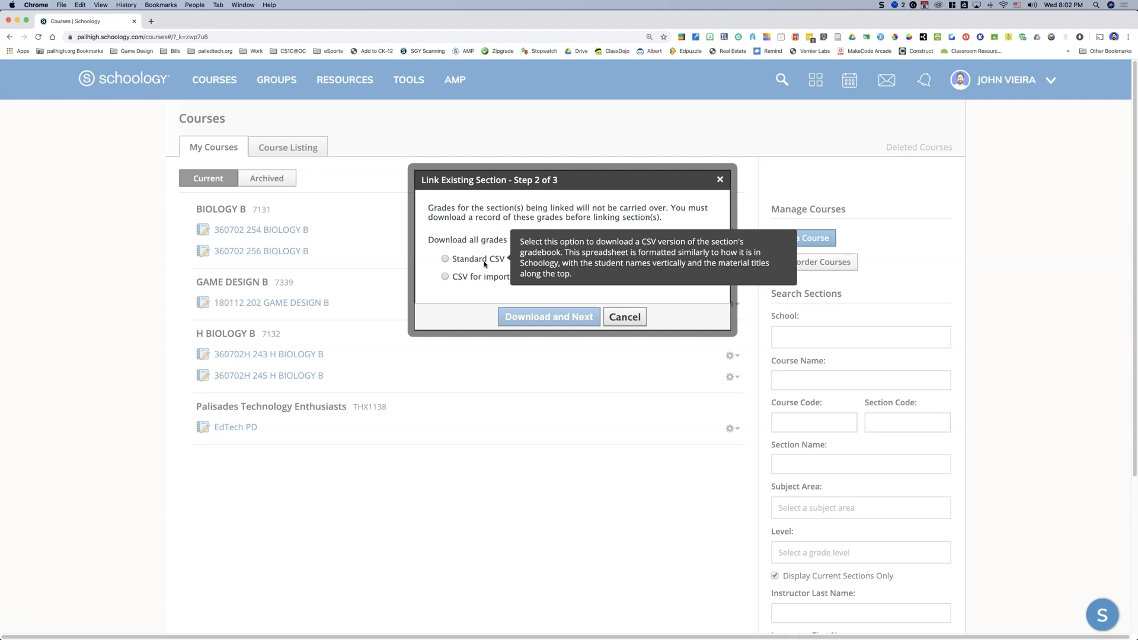
{"action": "left_click", "coordinate": [484, 265]}
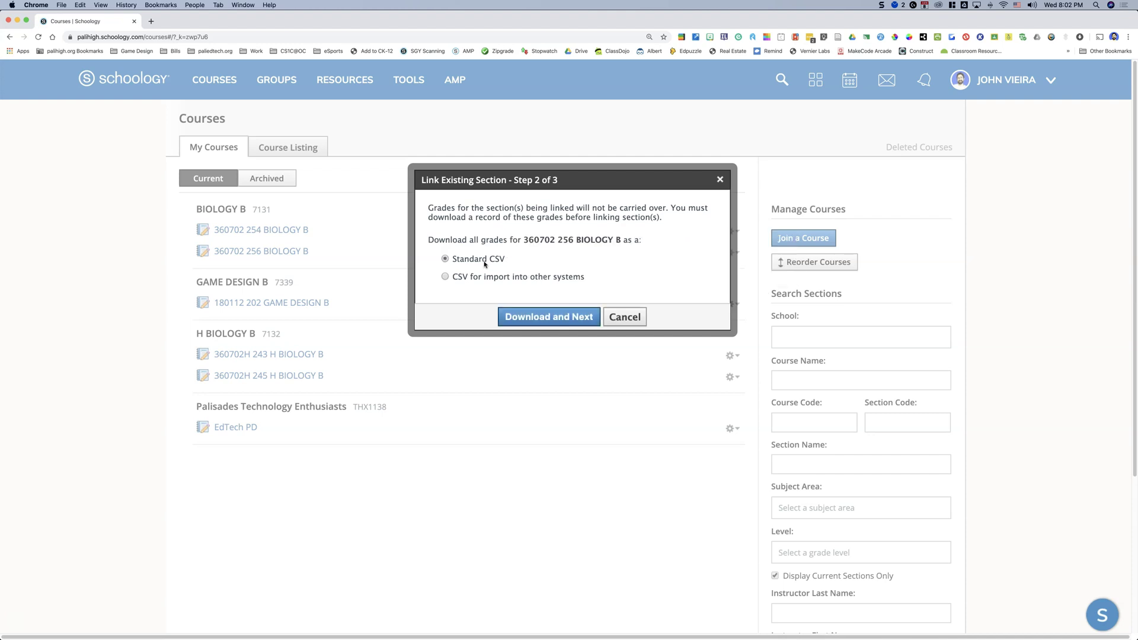
{"action": "mouse_move", "coordinate": [490, 272]}
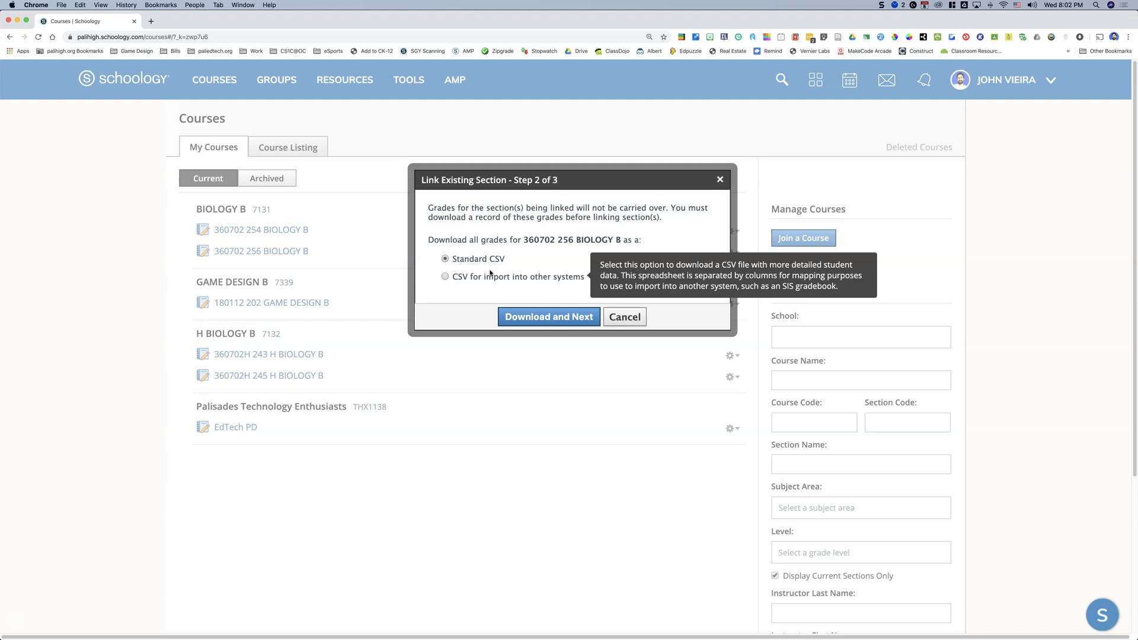
{"action": "left_click", "coordinate": [535, 317]}
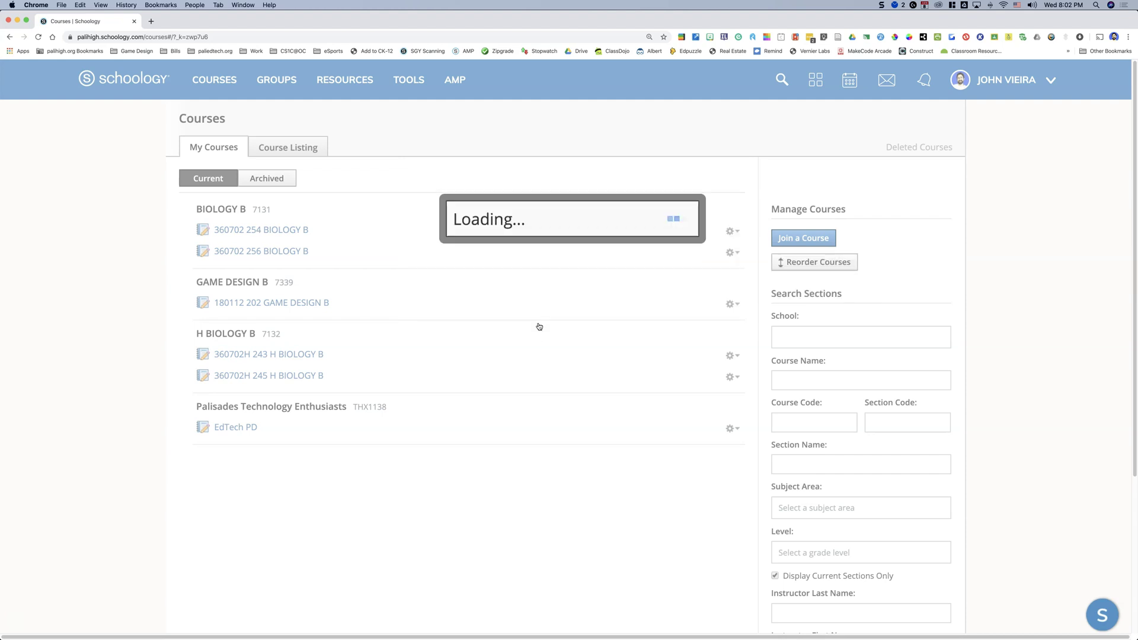
{"action": "left_click", "coordinate": [539, 326]}
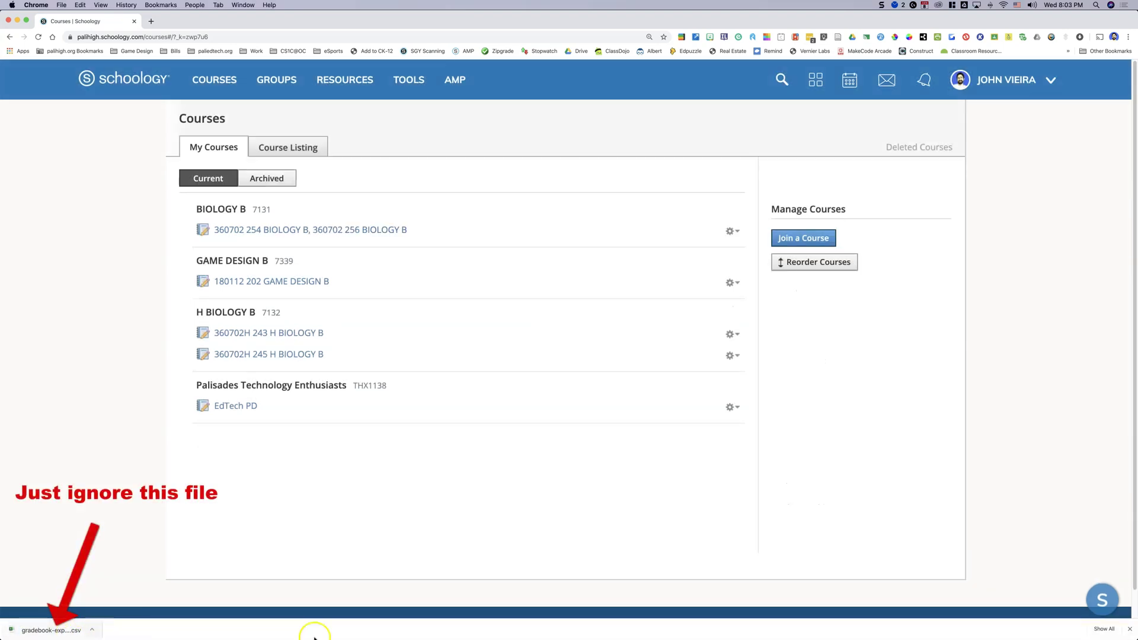
Open the linked BIOLOGY B course page titled with sections 360702 254 and 360702 256.
{"action": "left_click", "coordinate": [1129, 632]}
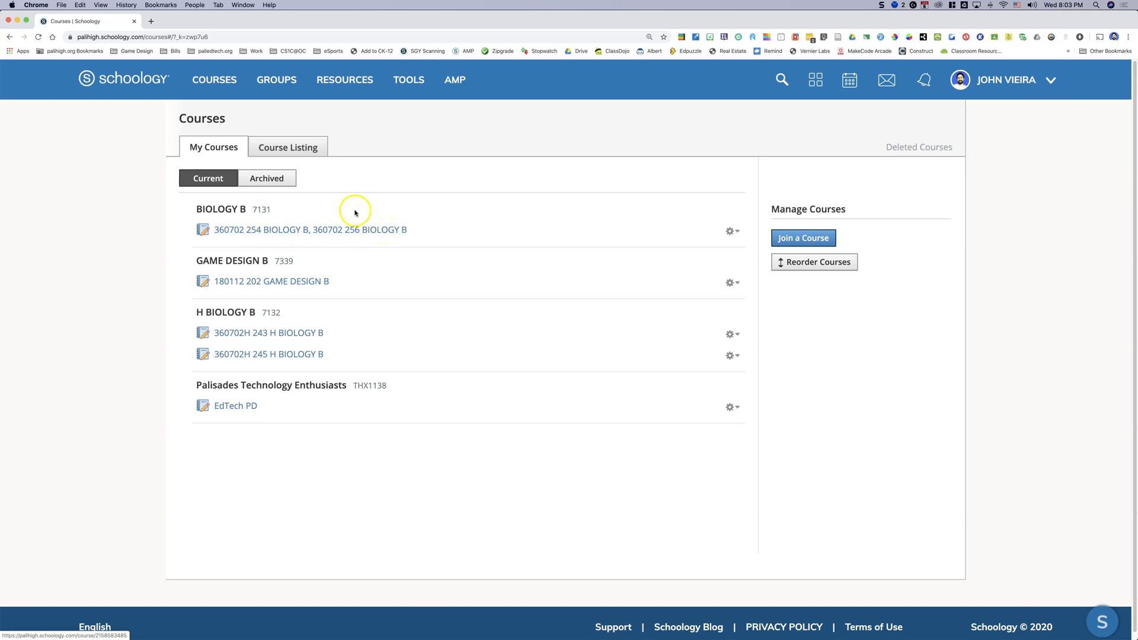
{"action": "left_click", "coordinate": [276, 230]}
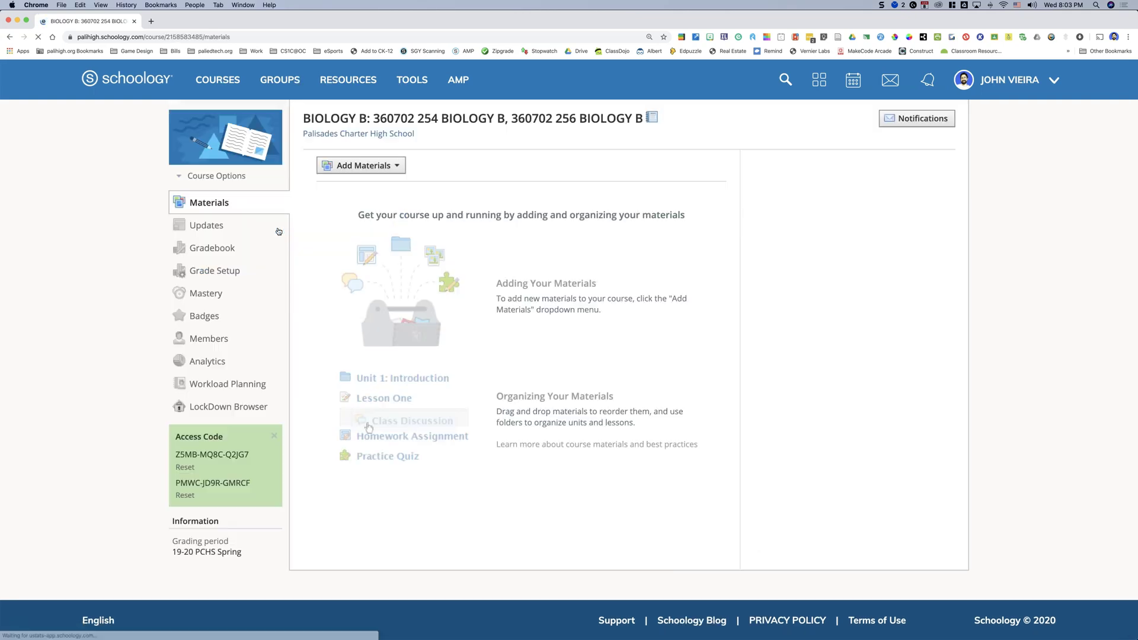
{"action": "left_click", "coordinate": [511, 116]}
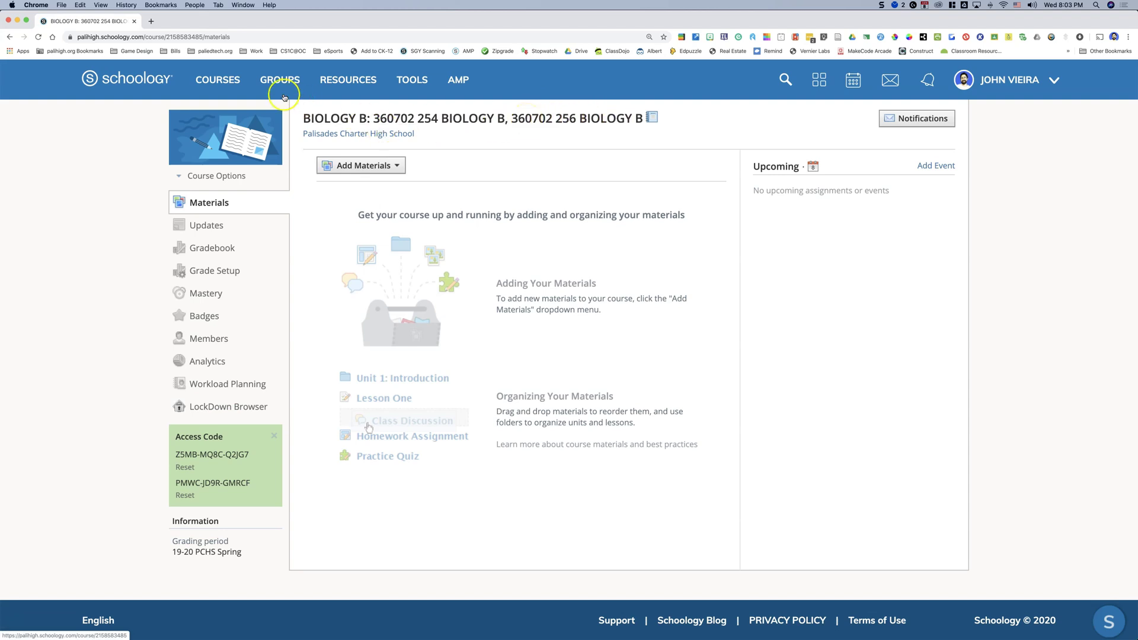
{"action": "left_click", "coordinate": [217, 79]}
{"action": "left_click", "coordinate": [293, 232]}
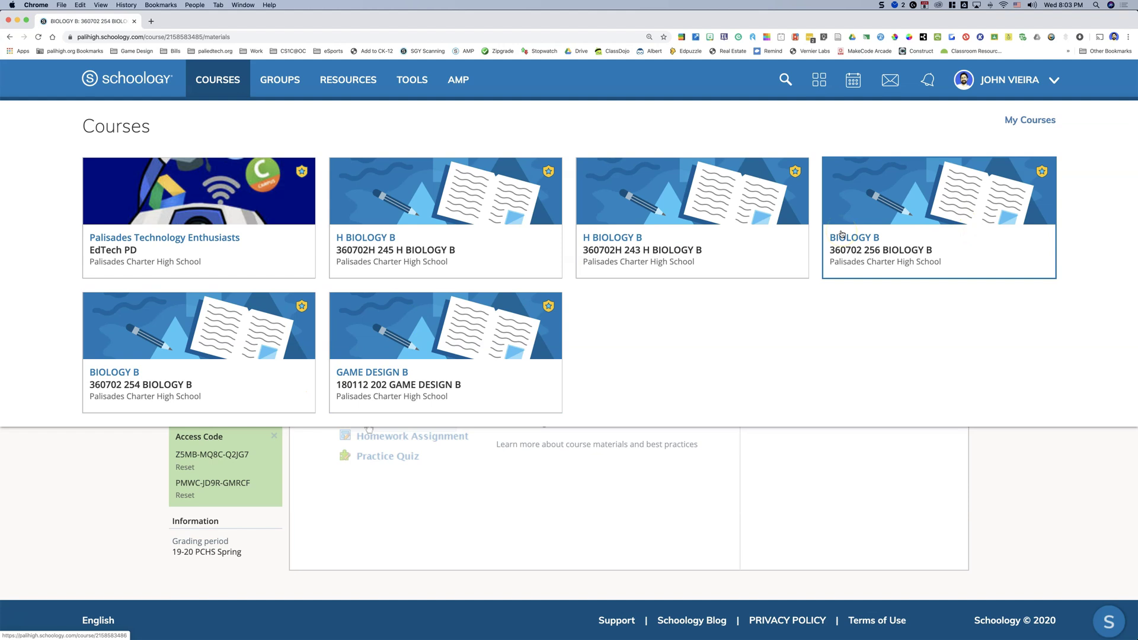
{"action": "left_click", "coordinate": [880, 237]}
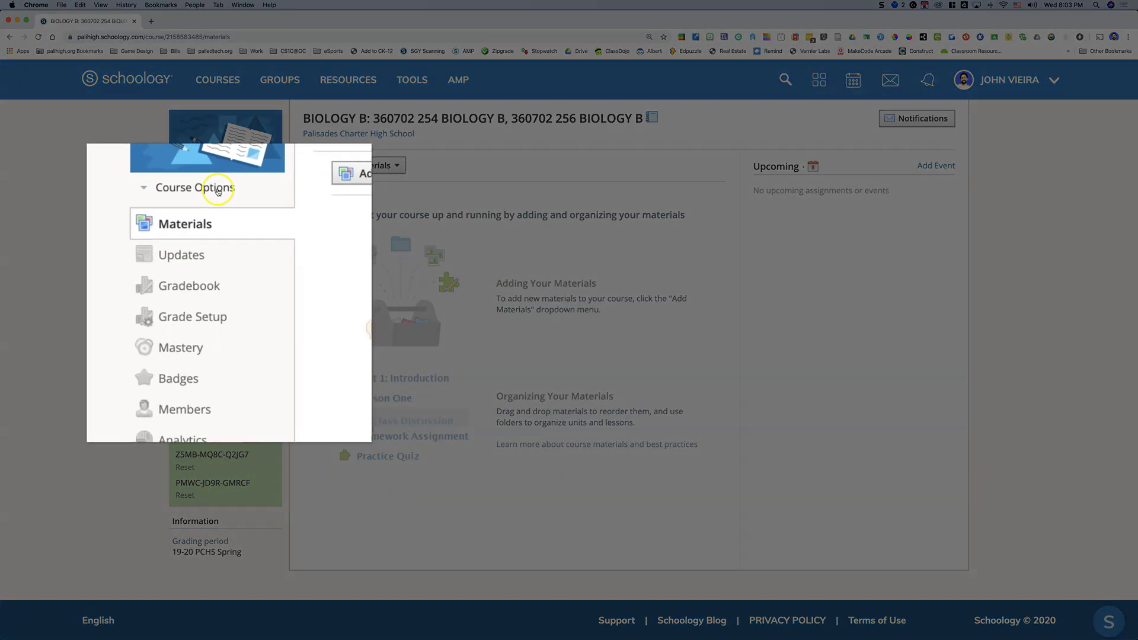
Open the Edit Info form from Course Options to edit the section names.
{"action": "left_click", "coordinate": [217, 189]}
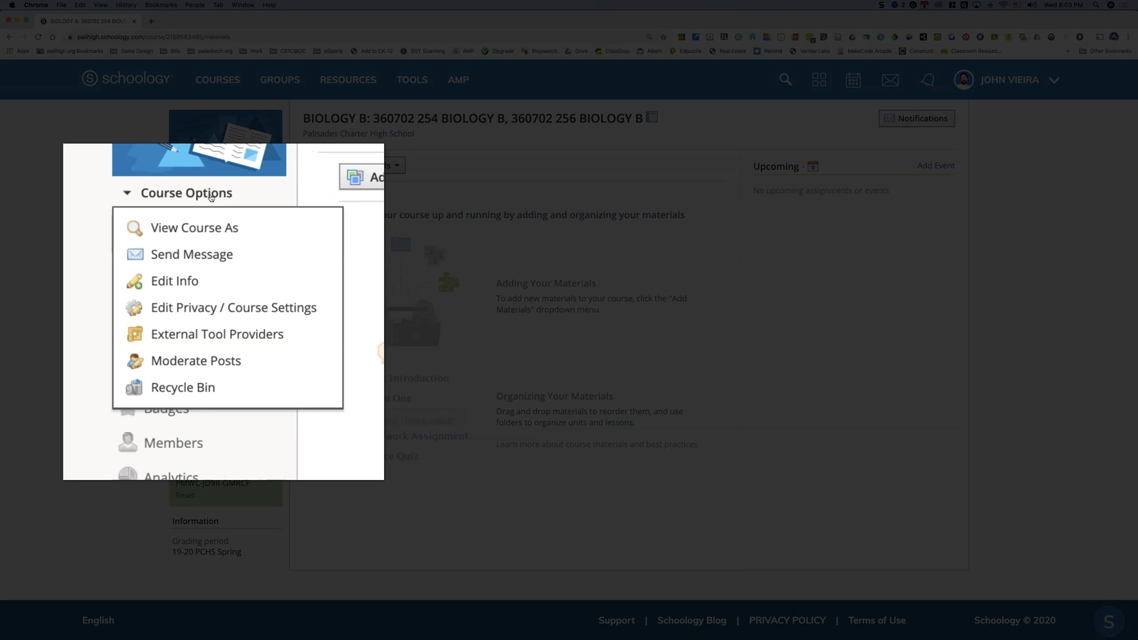
{"action": "left_click", "coordinate": [178, 279]}
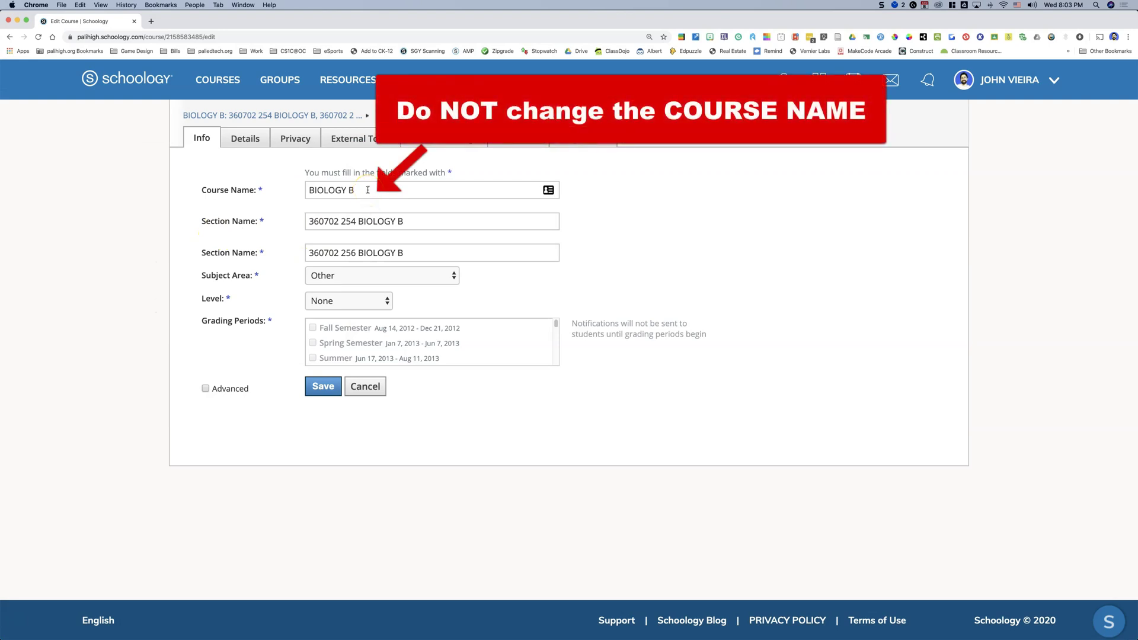
{"action": "left_click", "coordinate": [407, 221]}
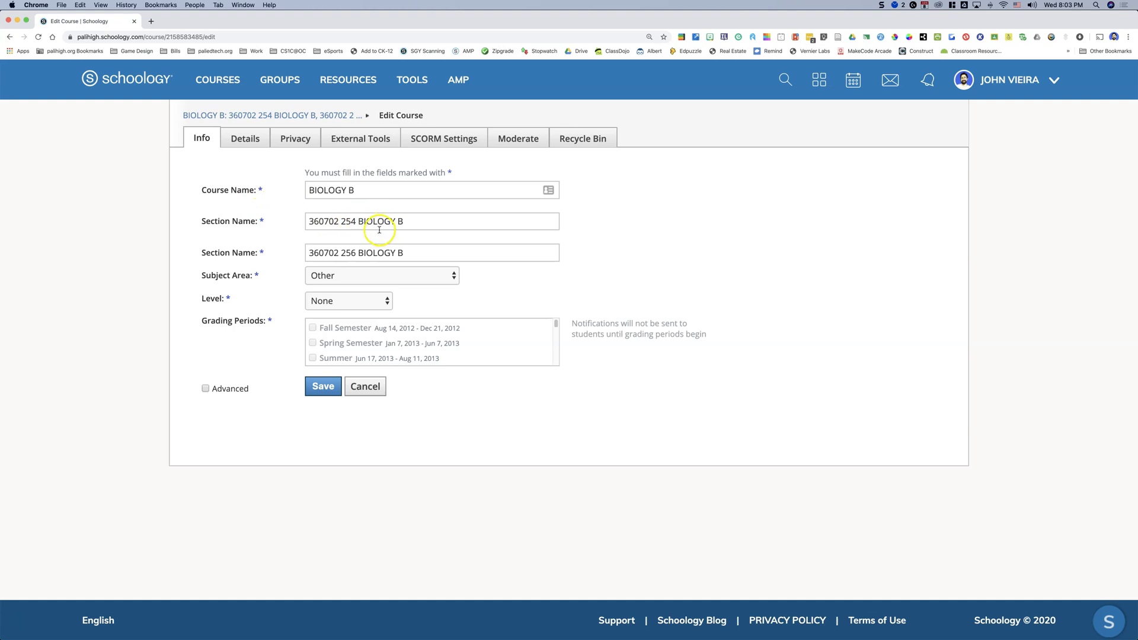
Rename the first section from 360702 254 to Period 4.
{"action": "triple_click", "coordinate": [379, 221]}
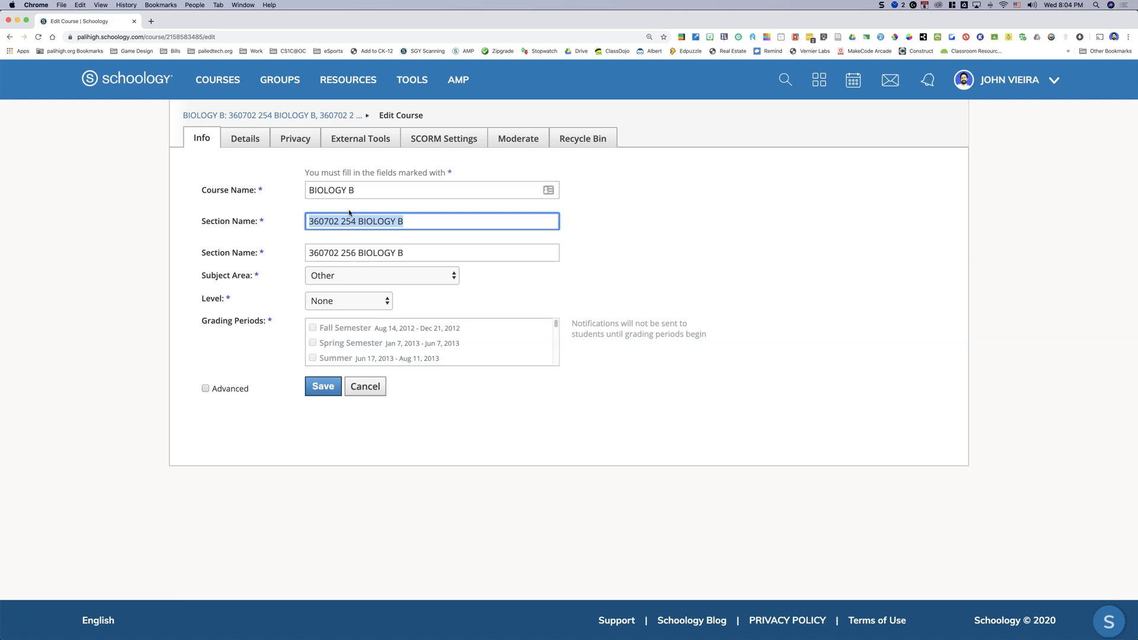
{"action": "double_click", "coordinate": [349, 221]}
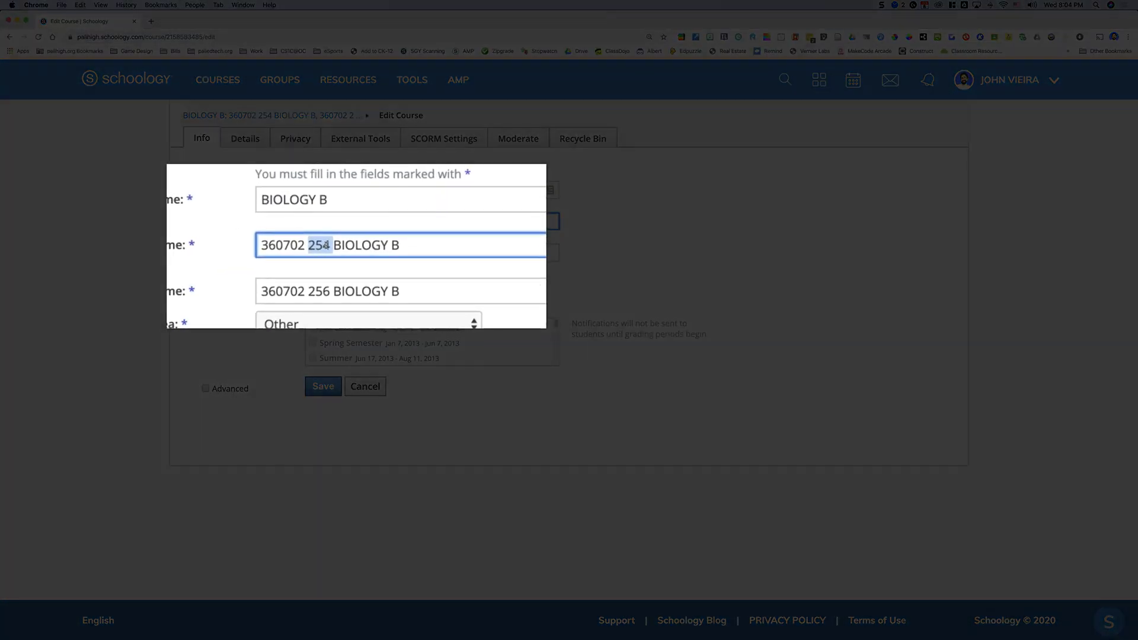
{"action": "left_click", "coordinate": [353, 221]}
{"action": "double_click", "coordinate": [353, 221]}
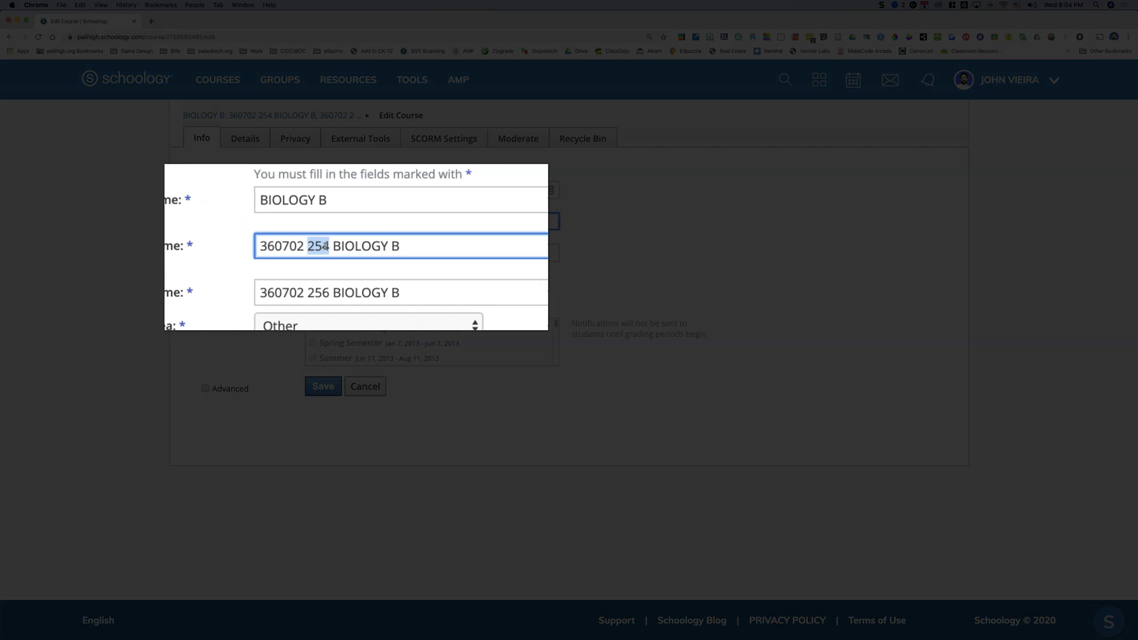
{"action": "left_click", "coordinate": [353, 221]}
{"action": "left_click_drag", "start_coordinate": [323, 245], "coordinate": [329, 245]}
{"action": "triple_click", "coordinate": [361, 222]}
{"action": "type", "text": "Period 4"}
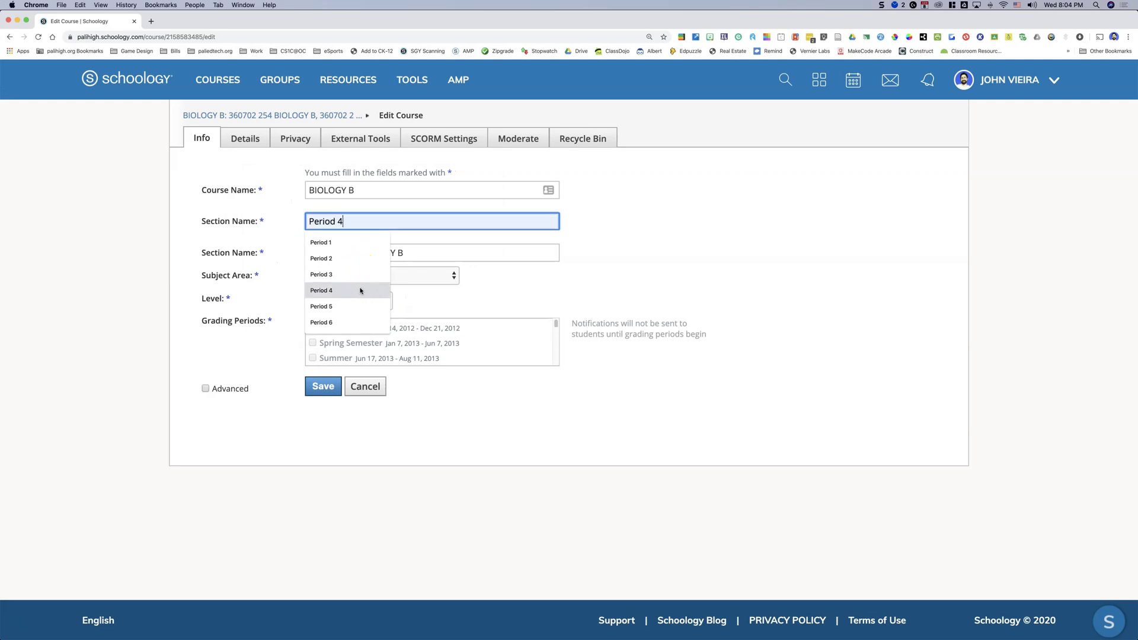
{"action": "left_click", "coordinate": [358, 290]}
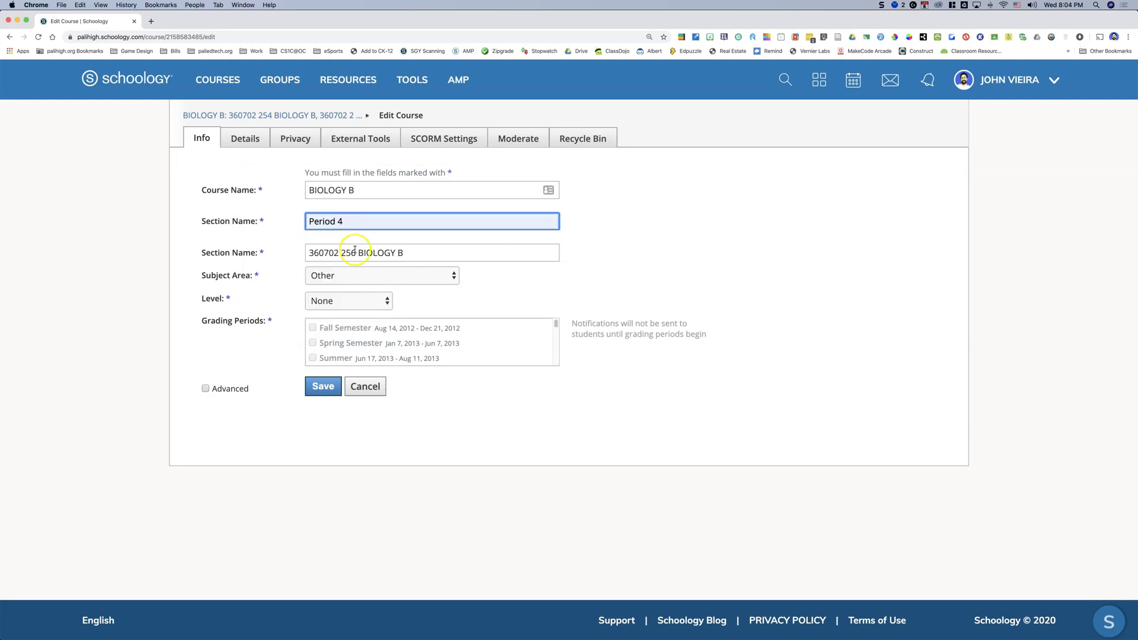
Rename the second section to Period 6 and save the course info.
{"action": "left_click", "coordinate": [355, 249]}
{"action": "triple_click", "coordinate": [354, 250]}
{"action": "type", "text": "Period 5"}
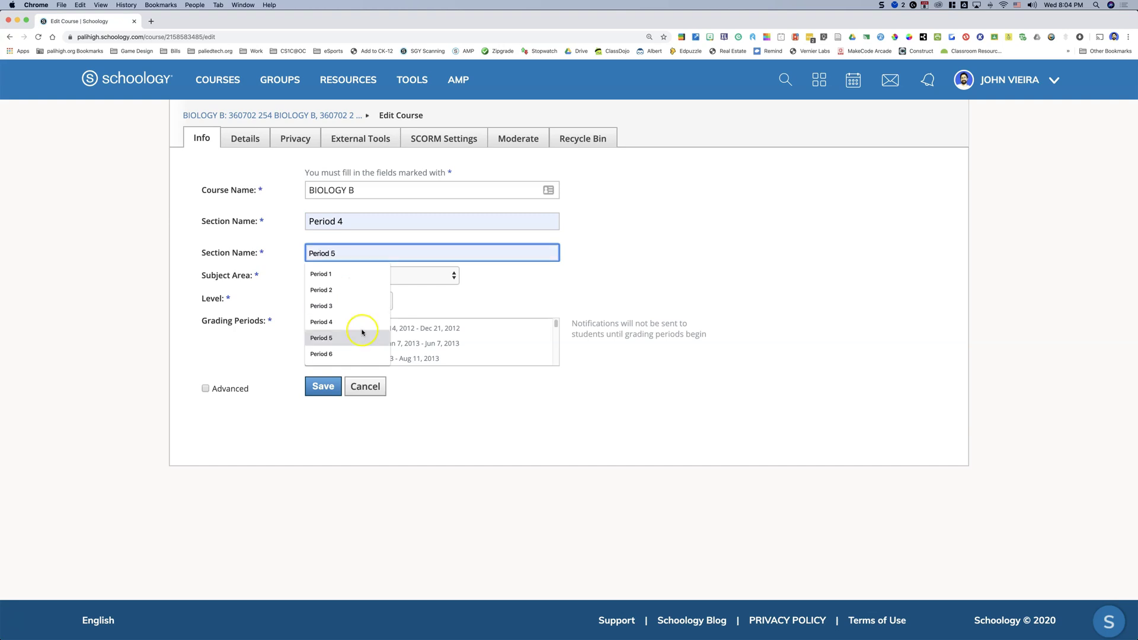
{"action": "left_click", "coordinate": [359, 351]}
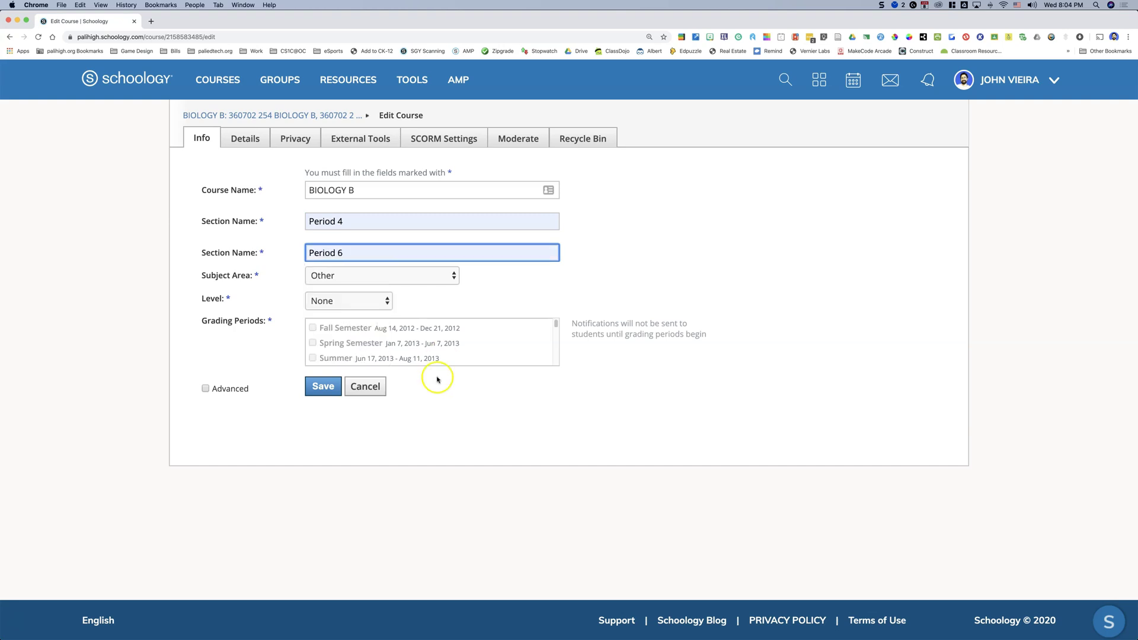
{"action": "left_click", "coordinate": [321, 386]}
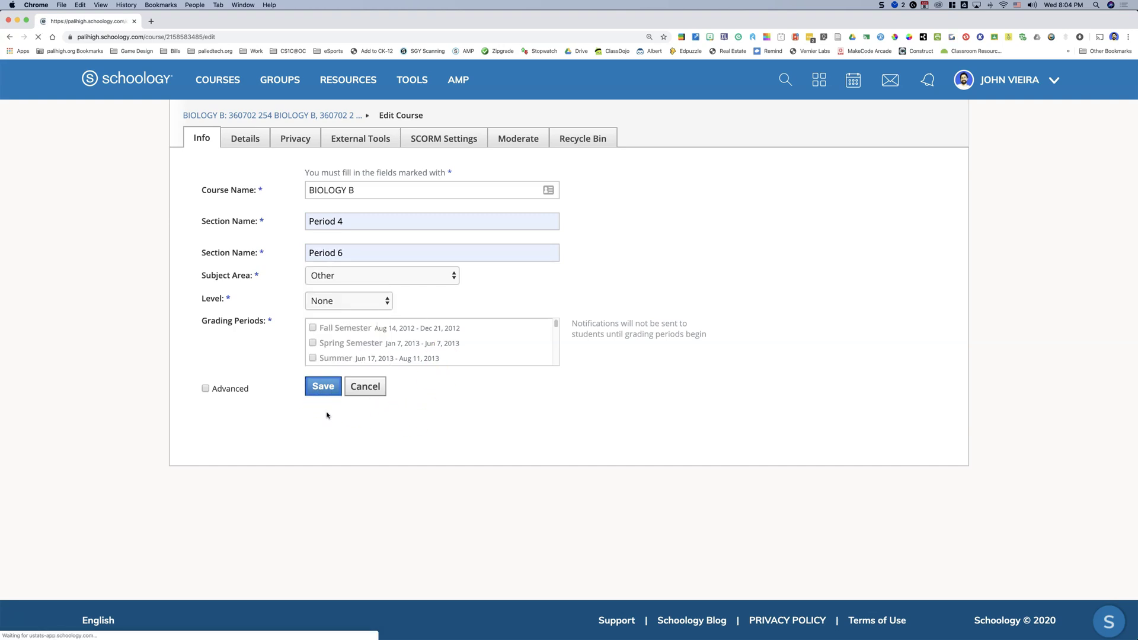
View the Period 6 gradebook, then confirm BIOLOGY B appears as Period 4, Period 6 in Courses.
{"action": "left_click", "coordinate": [261, 172]}
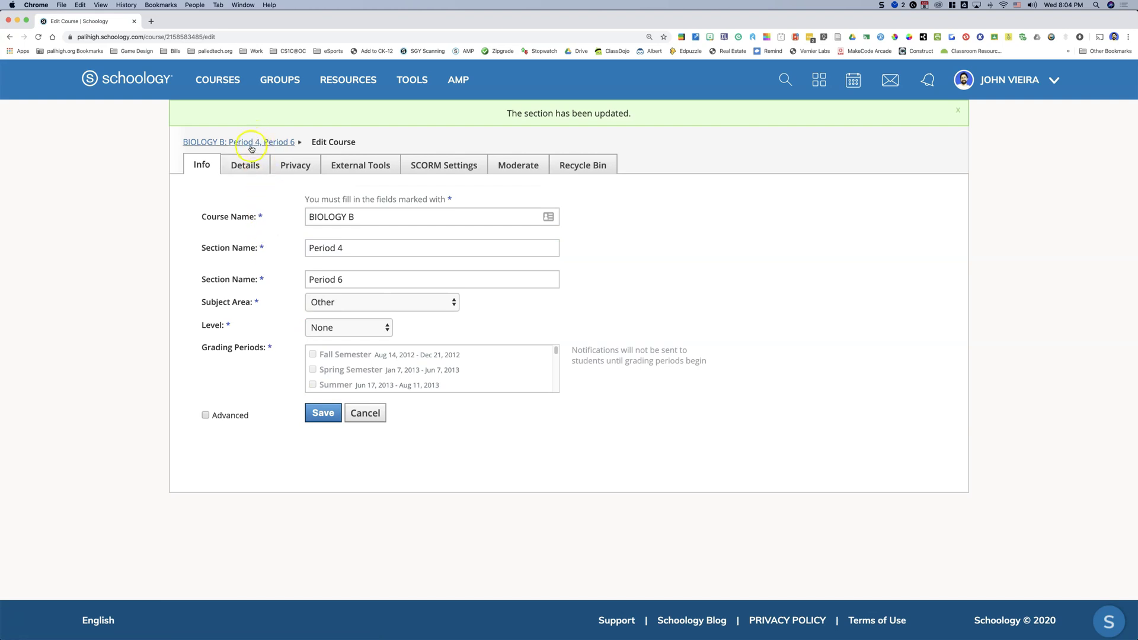
{"action": "left_click", "coordinate": [251, 147]}
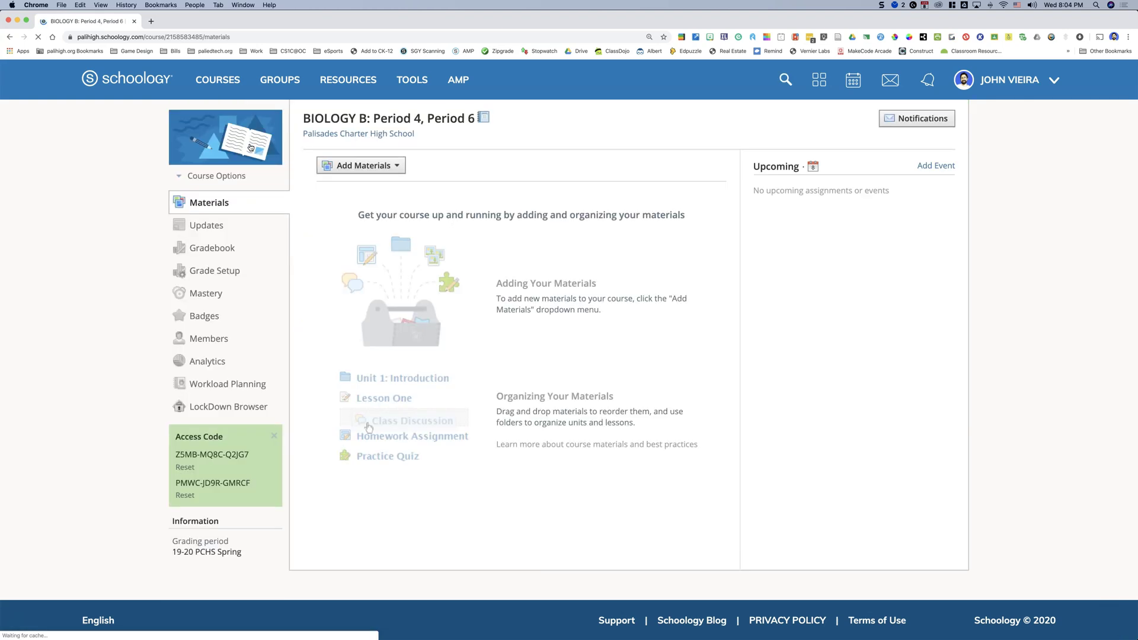
{"action": "left_click", "coordinate": [295, 215]}
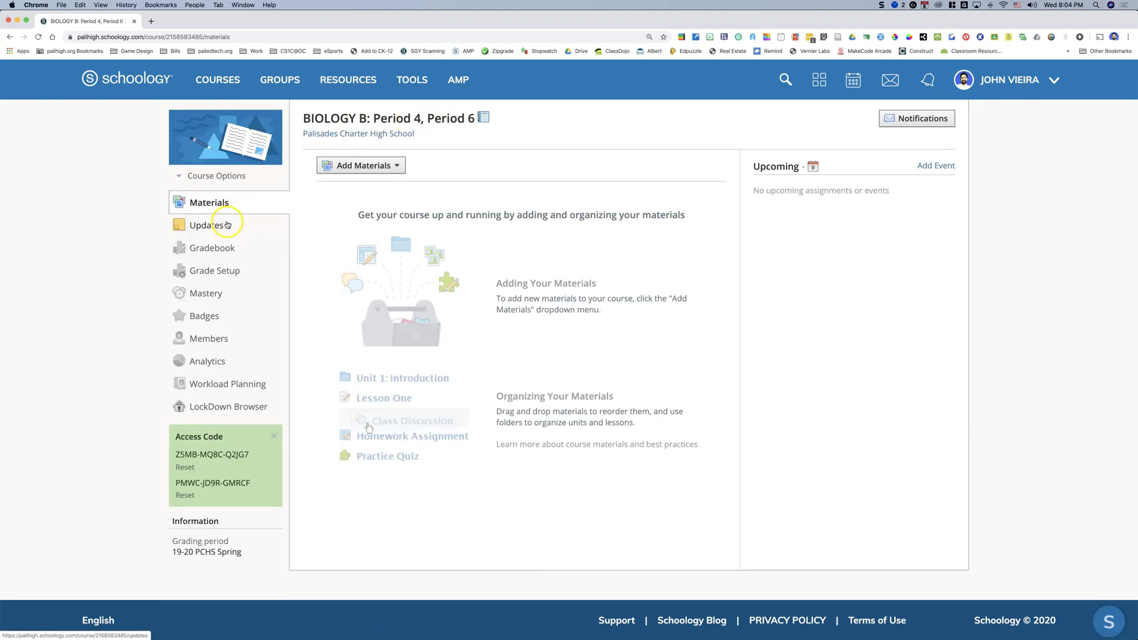
{"action": "left_click", "coordinate": [225, 251]}
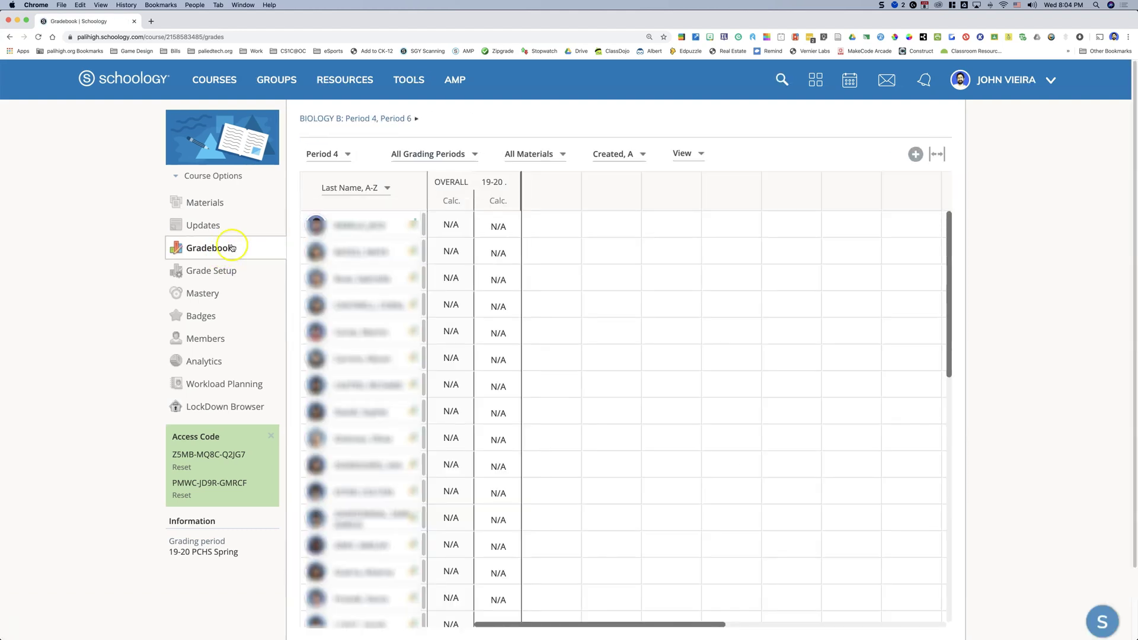
{"action": "left_click", "coordinate": [326, 154]}
{"action": "left_click", "coordinate": [338, 211]}
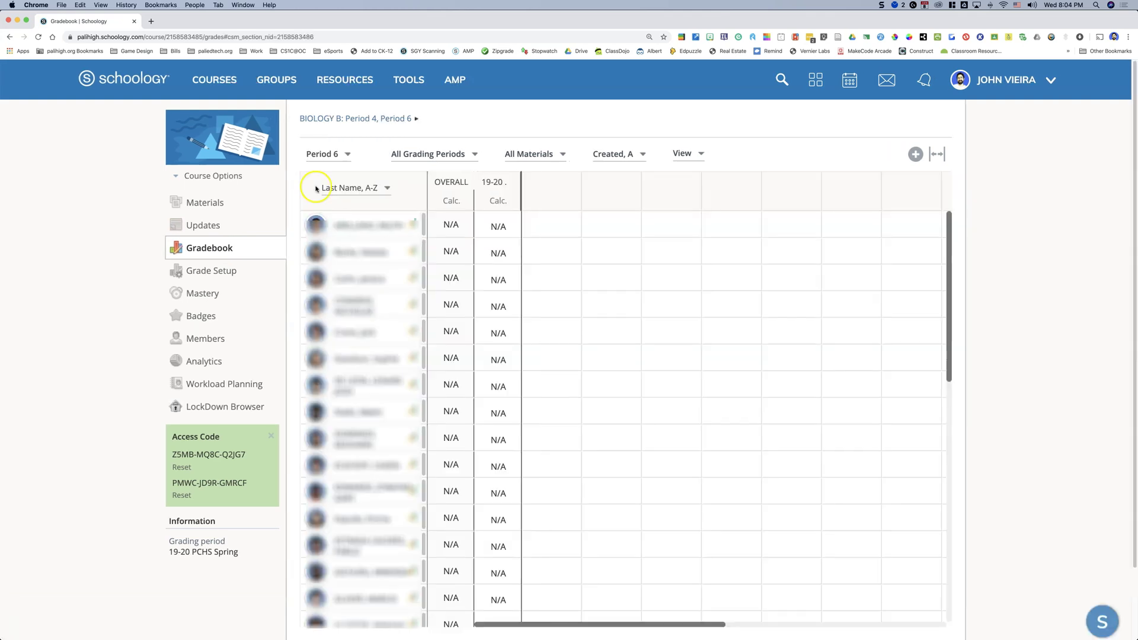
{"action": "left_click", "coordinate": [234, 91]}
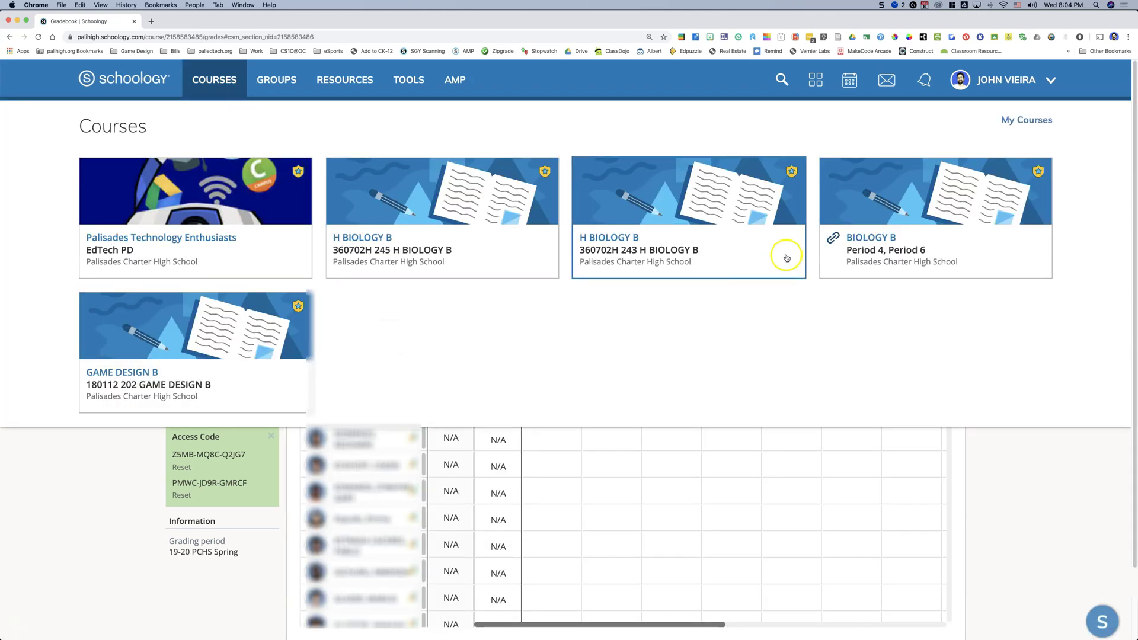
{"action": "left_click", "coordinate": [833, 239]}
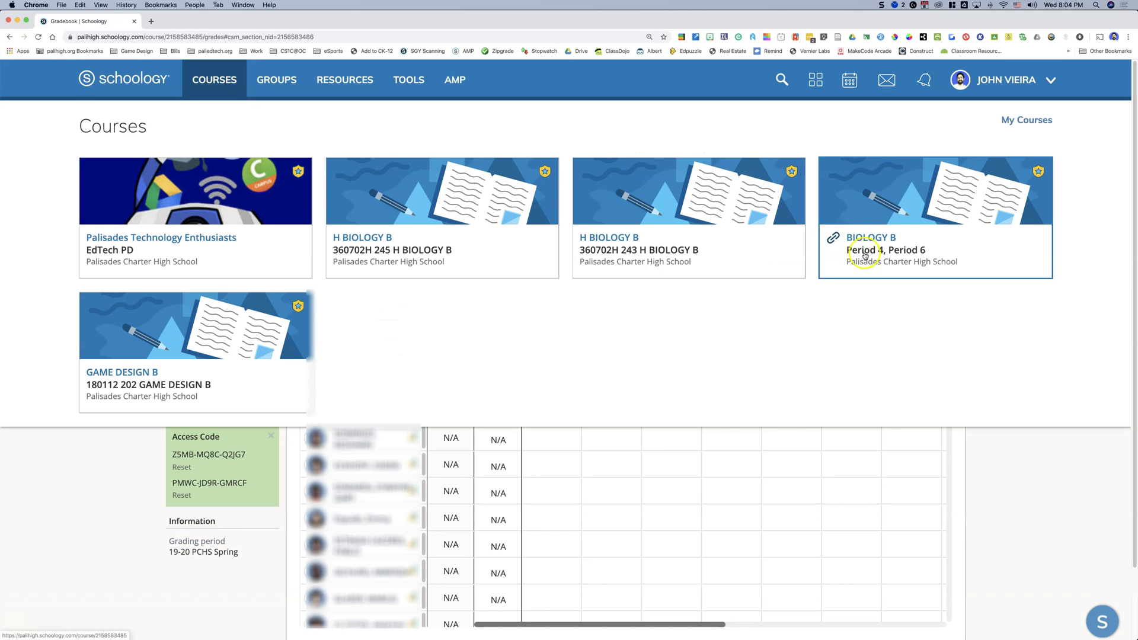